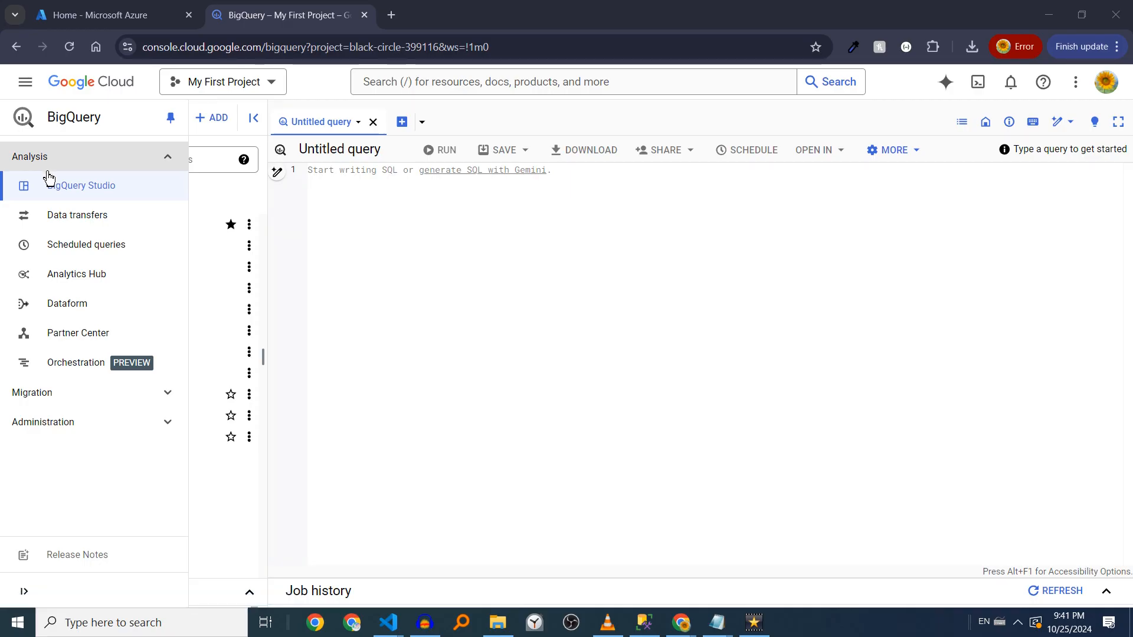
Step: Open BigQuery Studio, write the query "select 1" in the untitled query, and run it
left_click(53, 190)
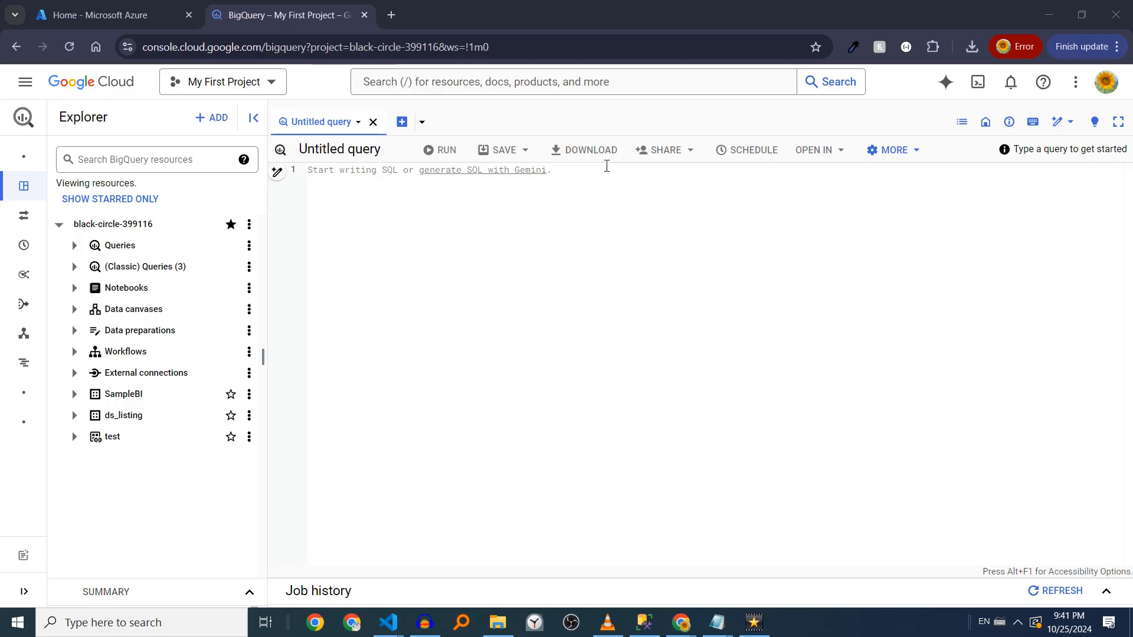
left_click(424, 124)
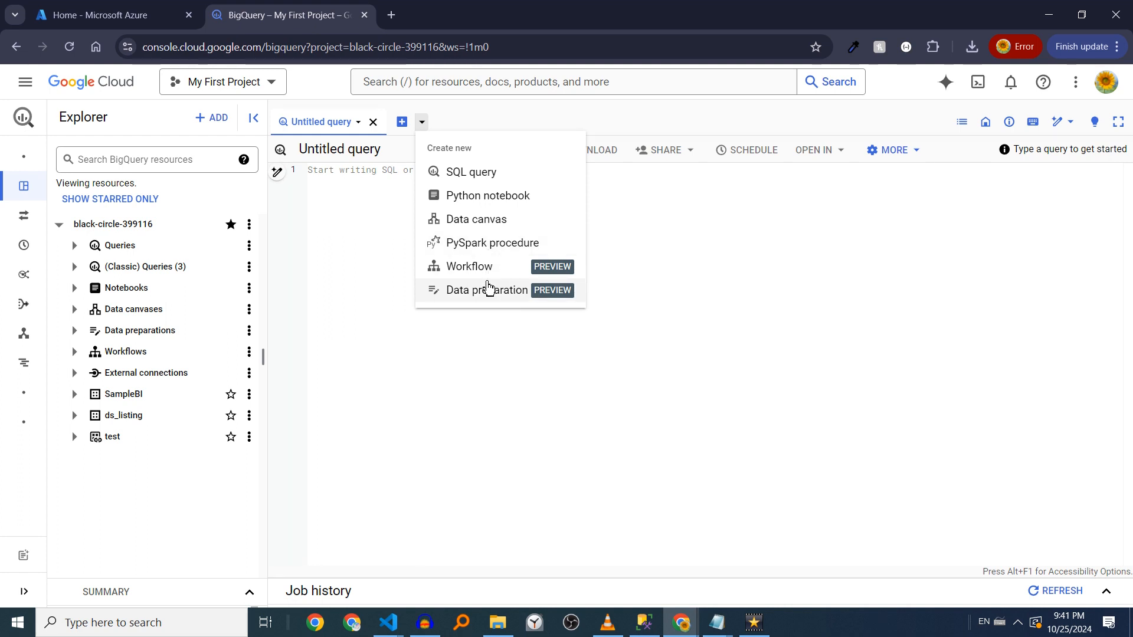
left_click(364, 224)
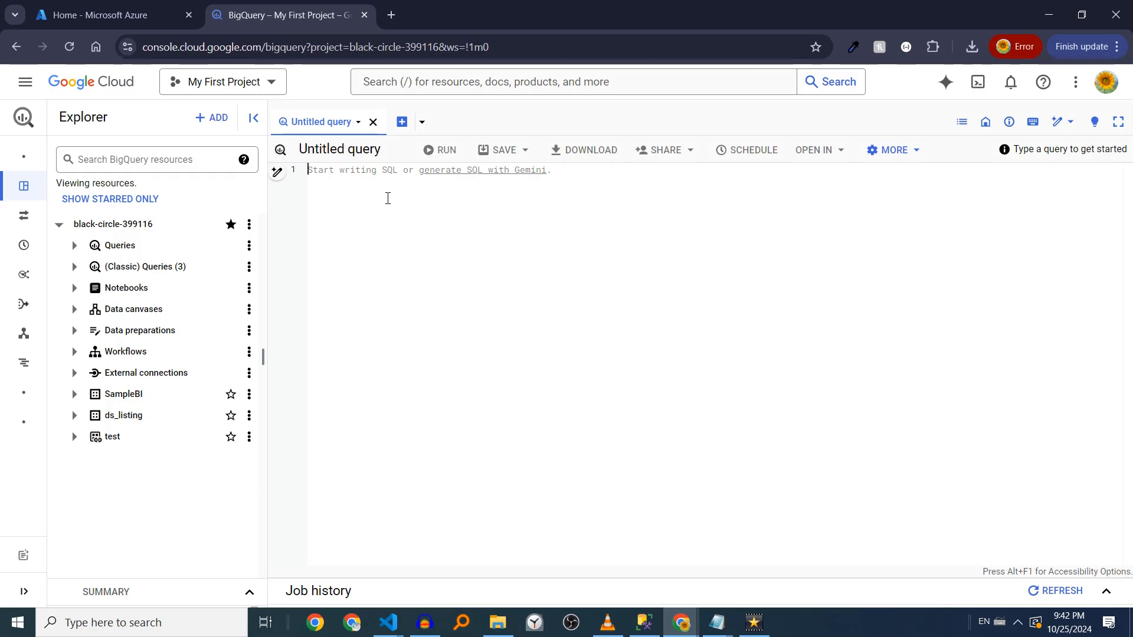
type("select 1")
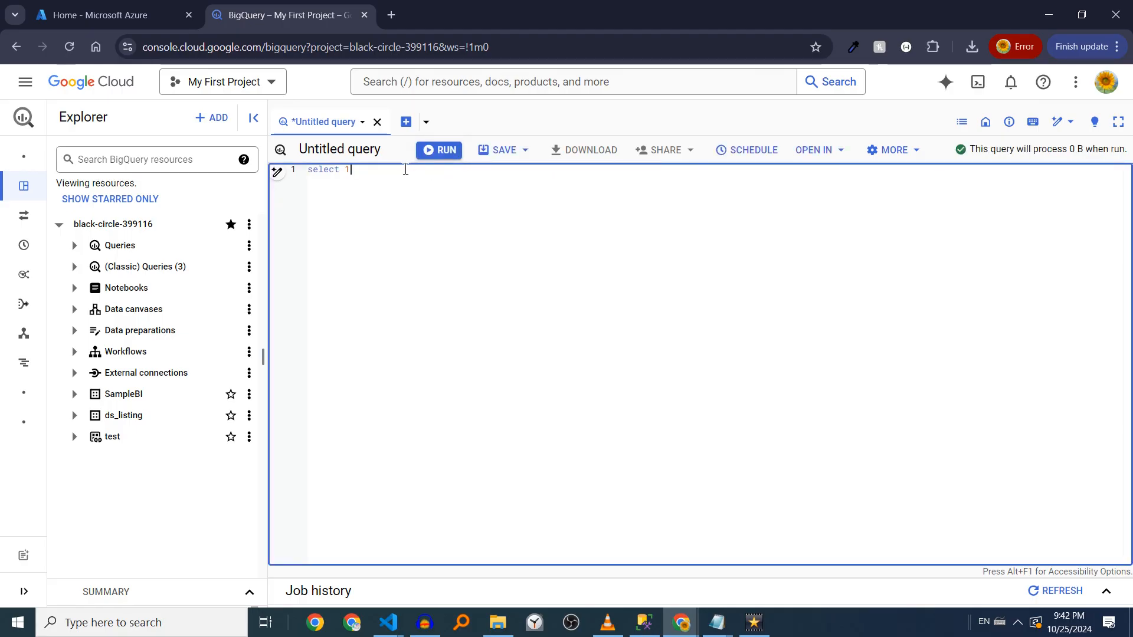
key("ctrl+a")
key("ctrl+Return")
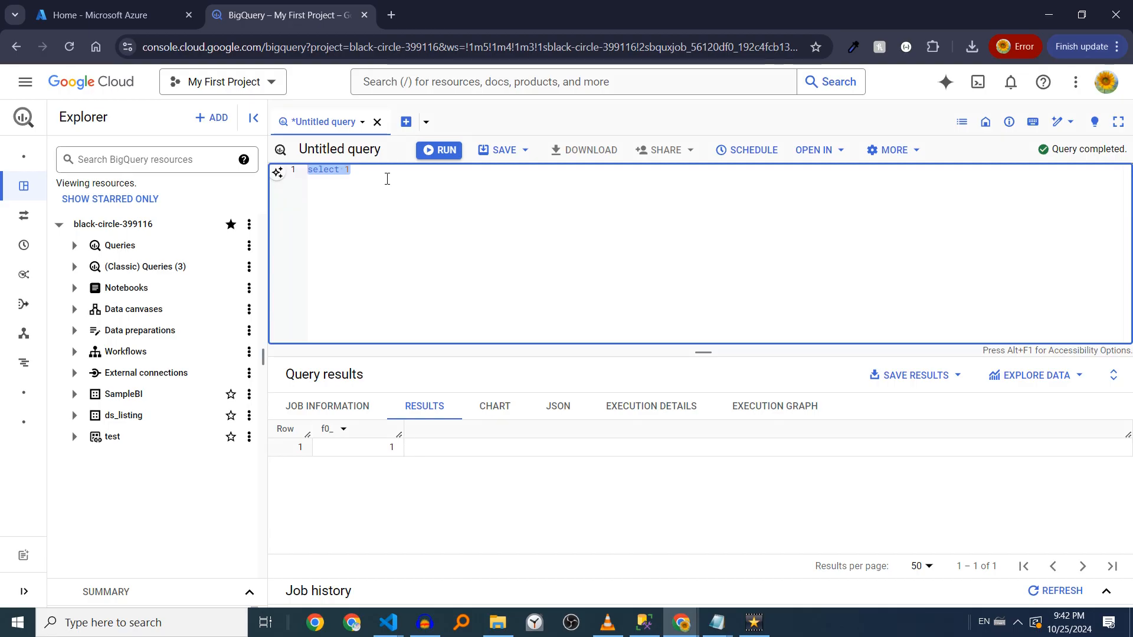
Step: Dismiss the site reload and run the whole "select 1" query again
key("F5")
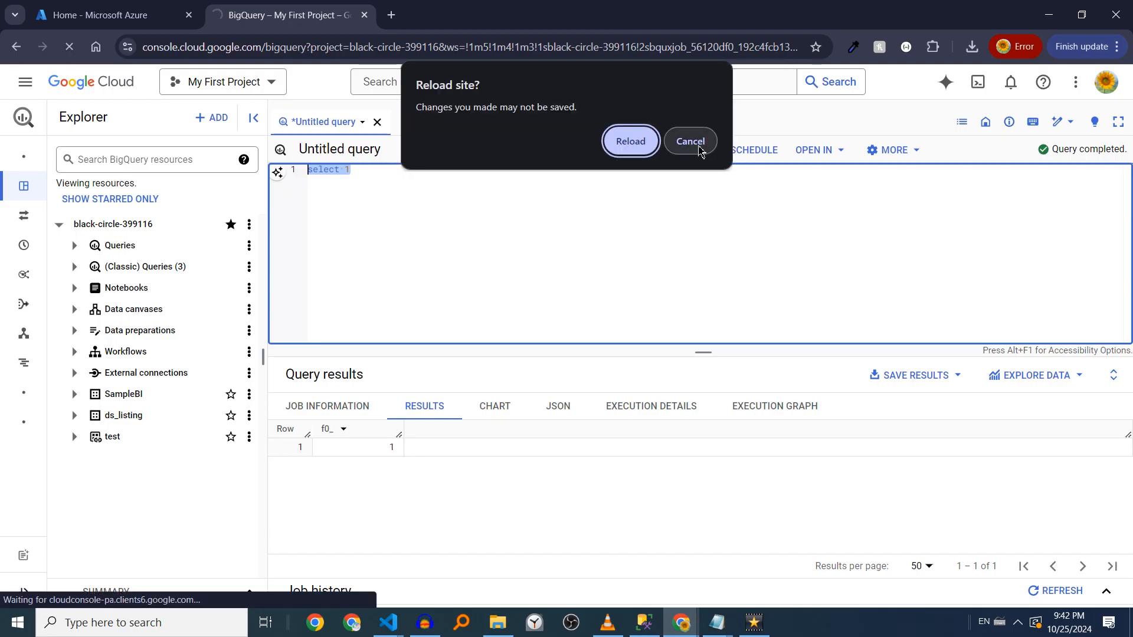
left_click(689, 142)
left_click(442, 190)
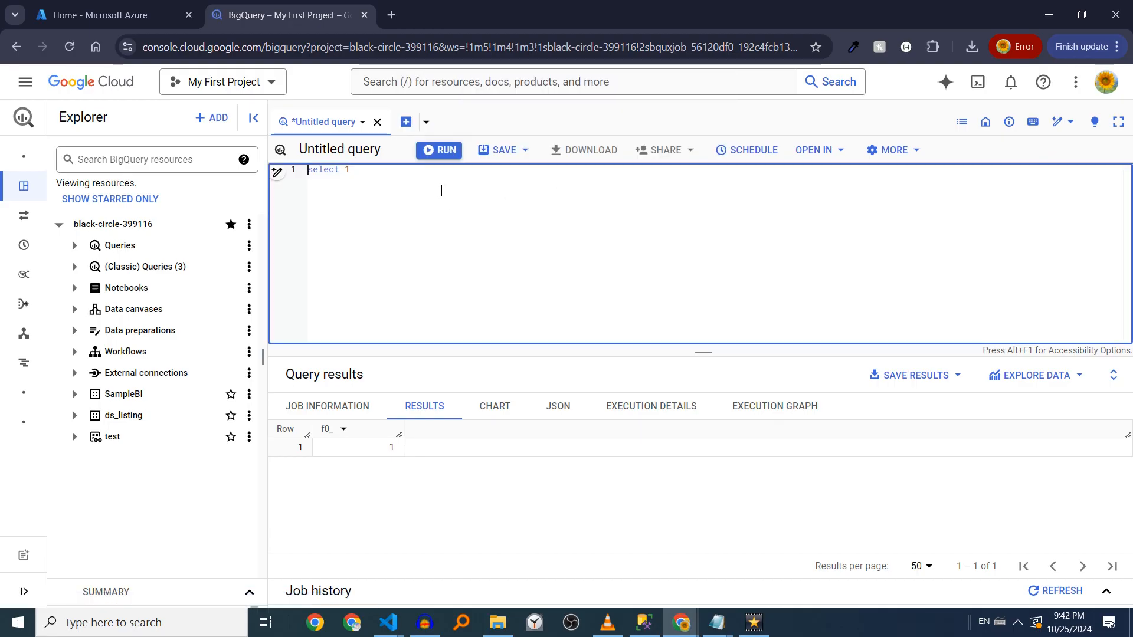
key("ctrl+a")
key("ctrl+Return")
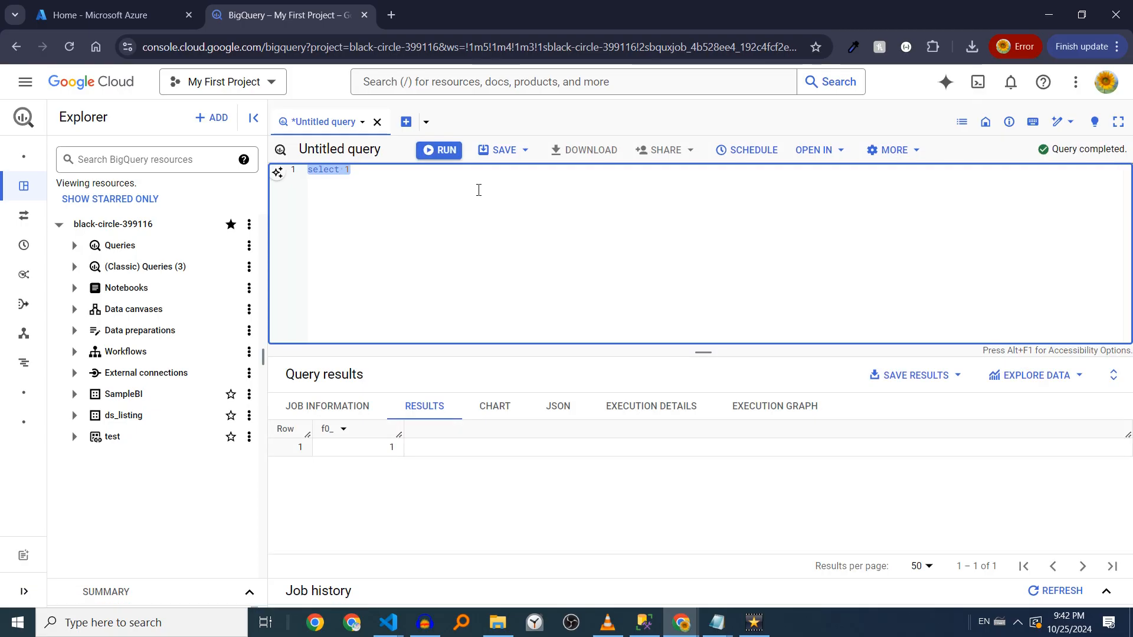
Step: Save the untitled query to the project under the name test1
left_click(520, 155)
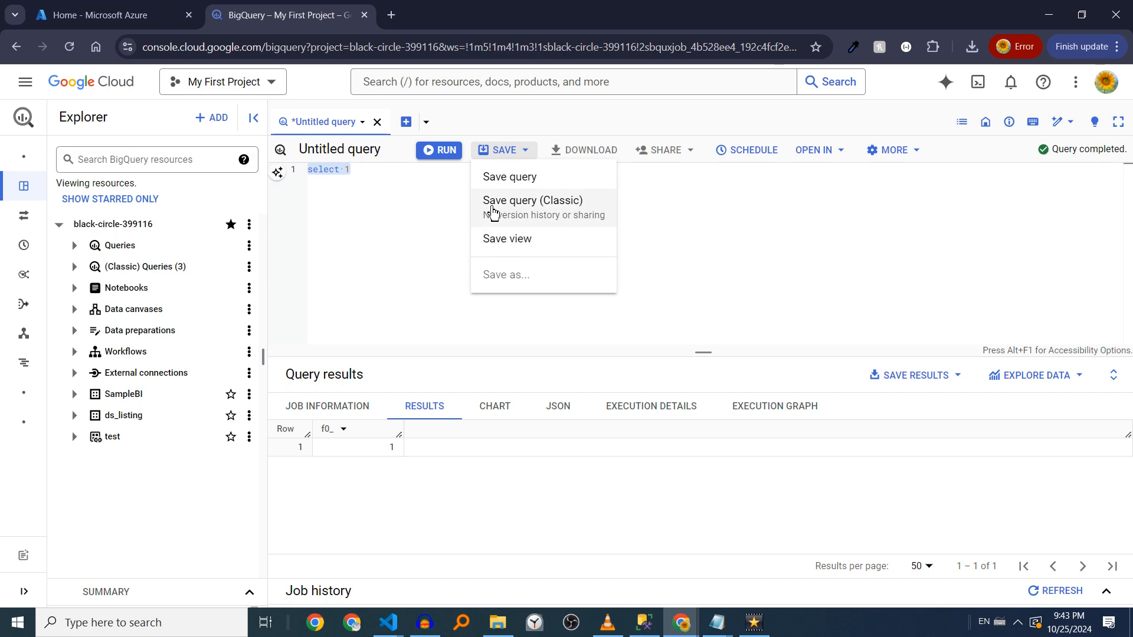
left_click(494, 179)
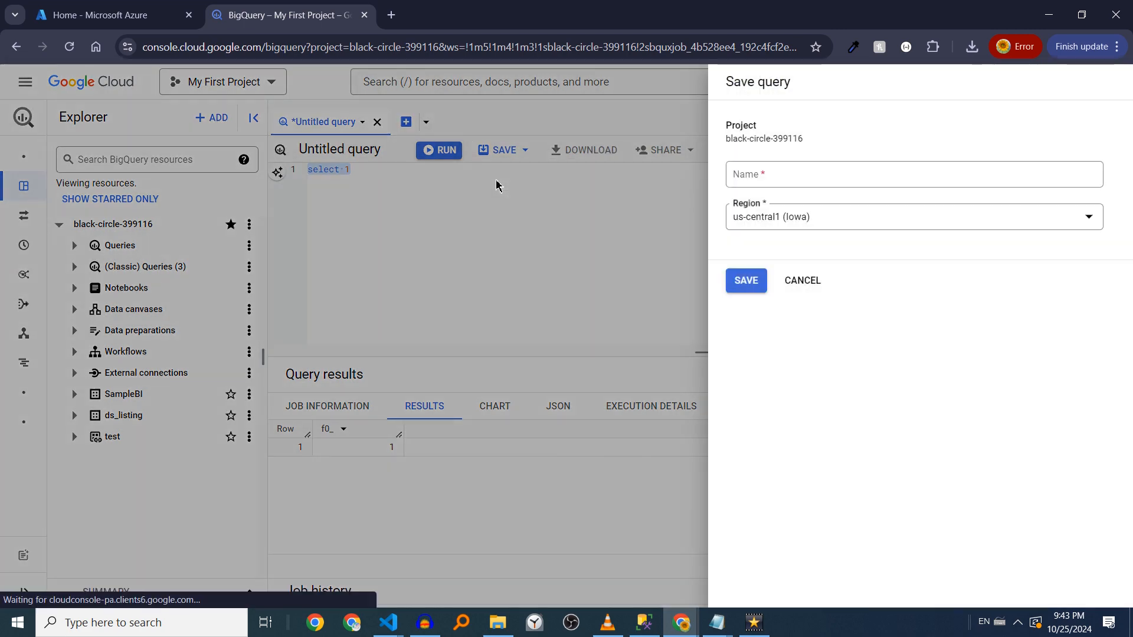
left_click(811, 181)
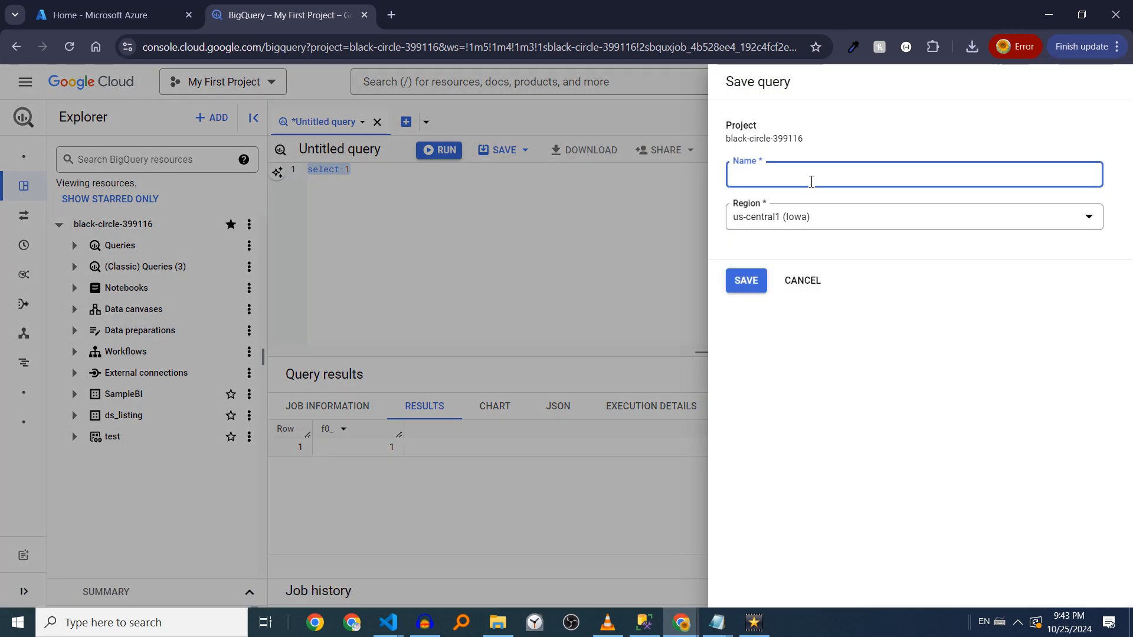
type("test1")
left_click(753, 280)
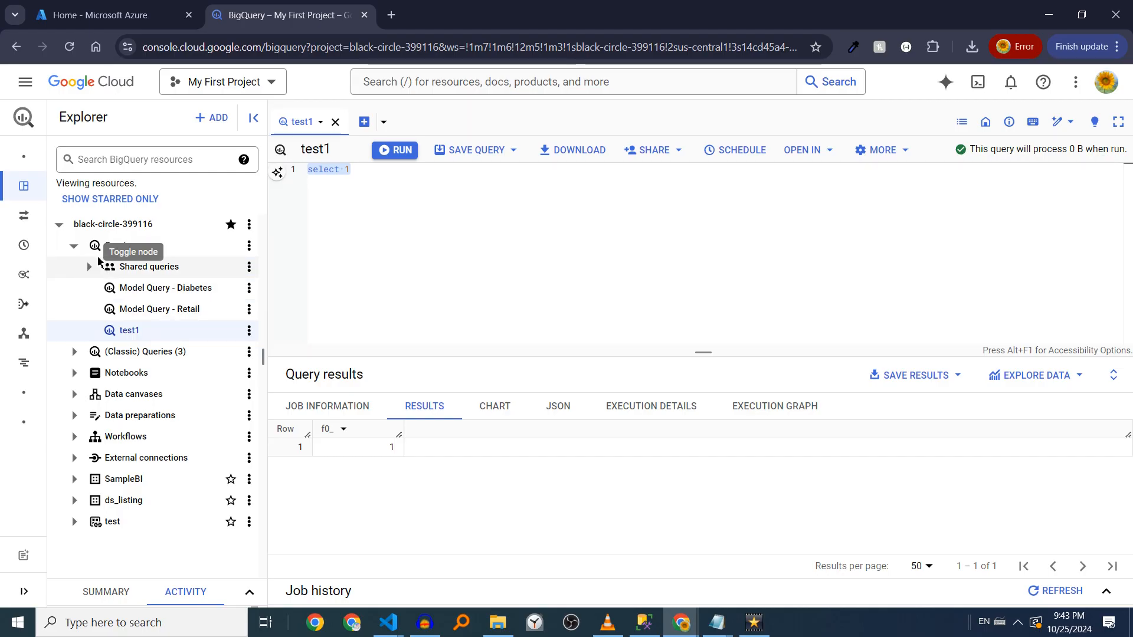
Step: Look over the project's saved queries and the save and share options for test1
left_click(74, 248)
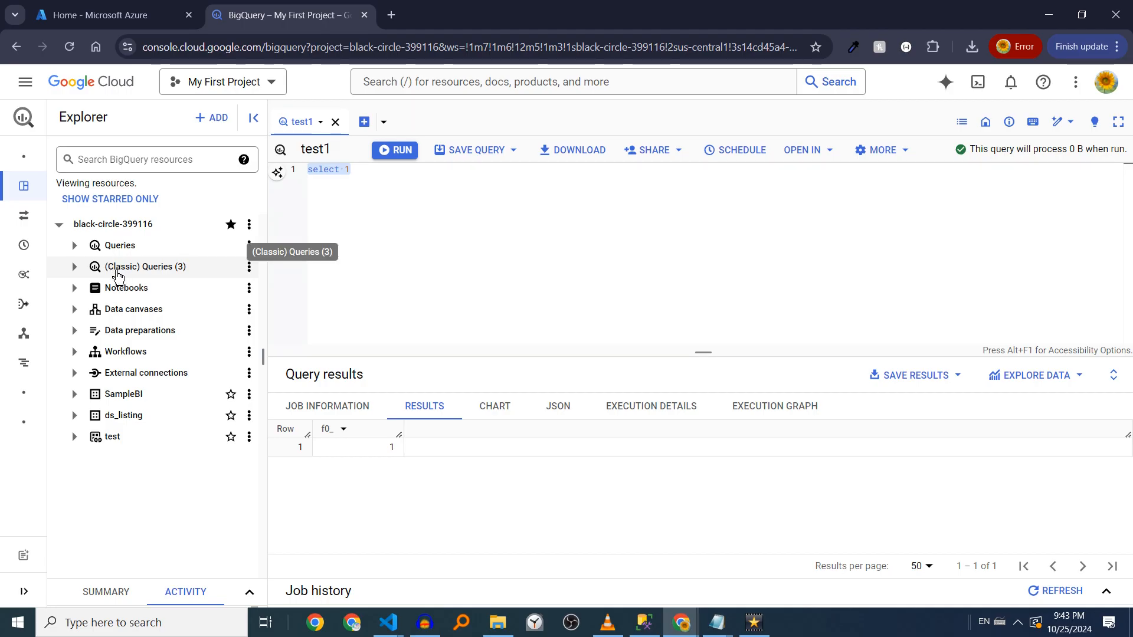
left_click(75, 246)
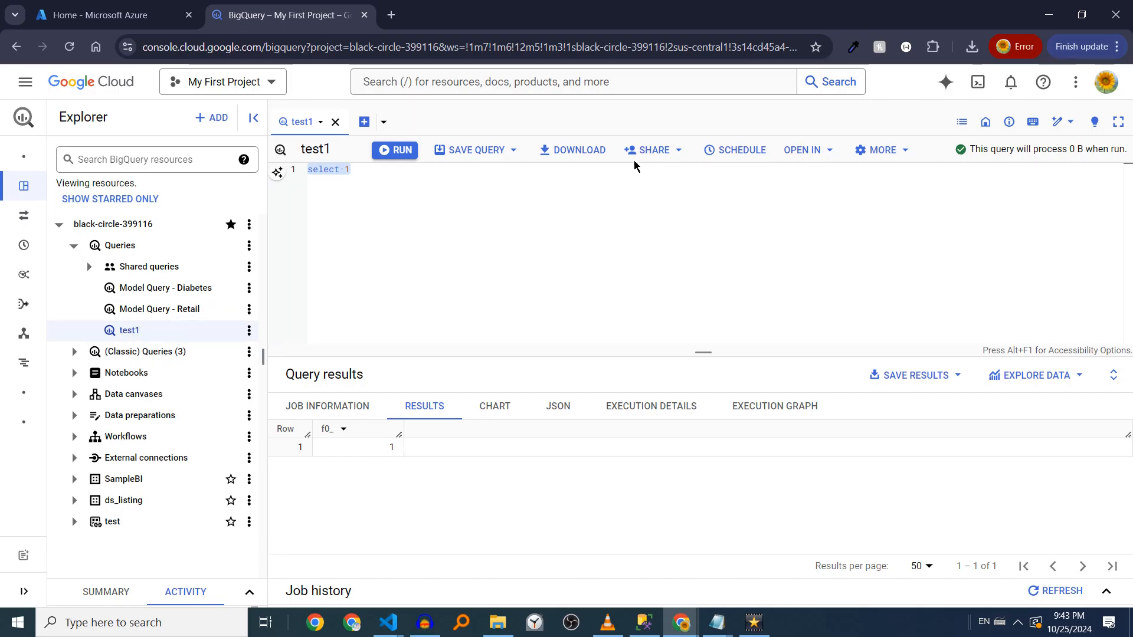
left_click(512, 152)
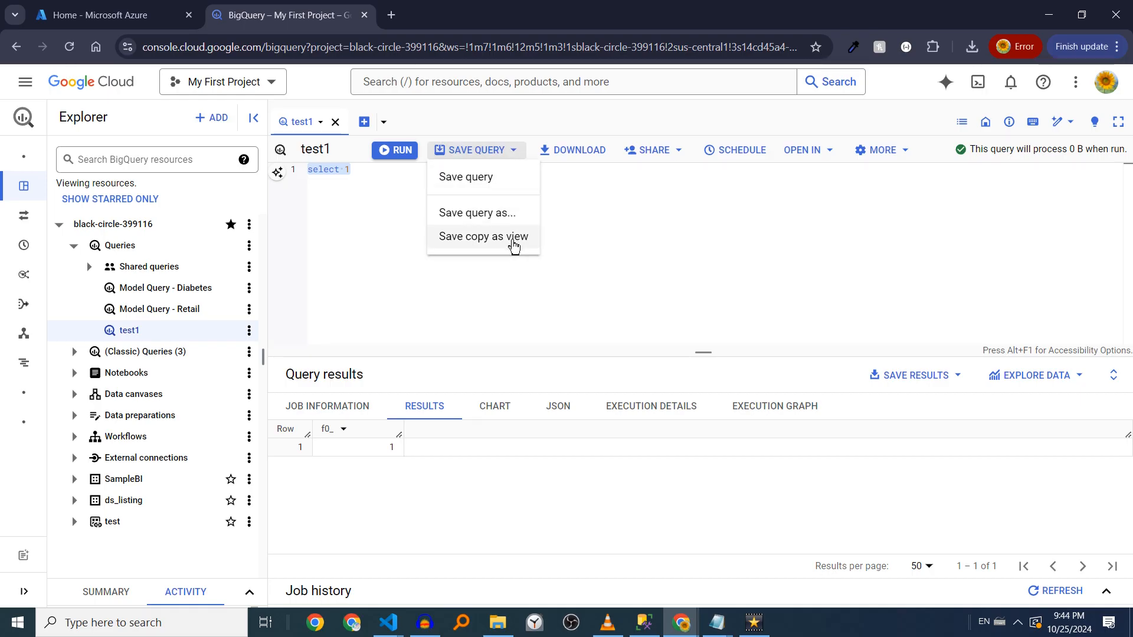
left_click(581, 225)
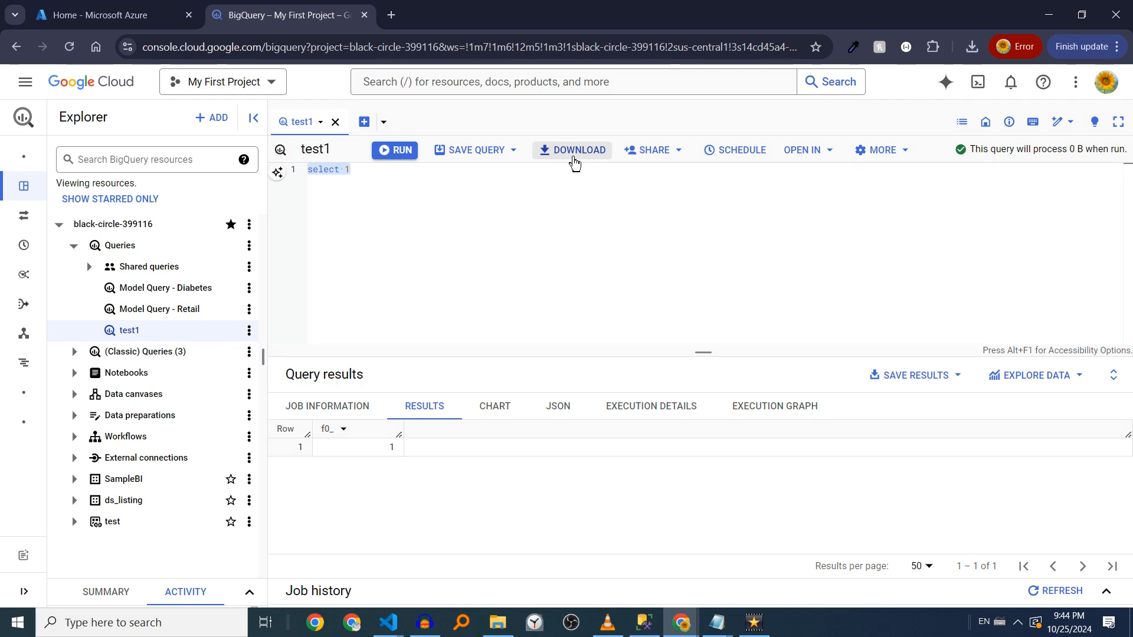
left_click(656, 158)
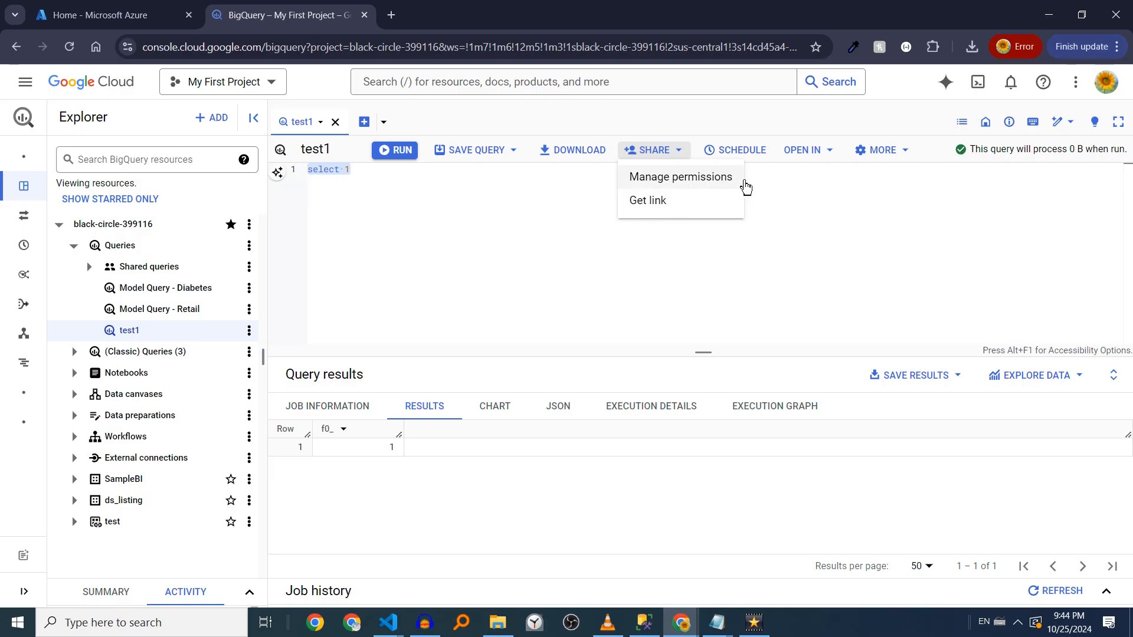
left_click(502, 221)
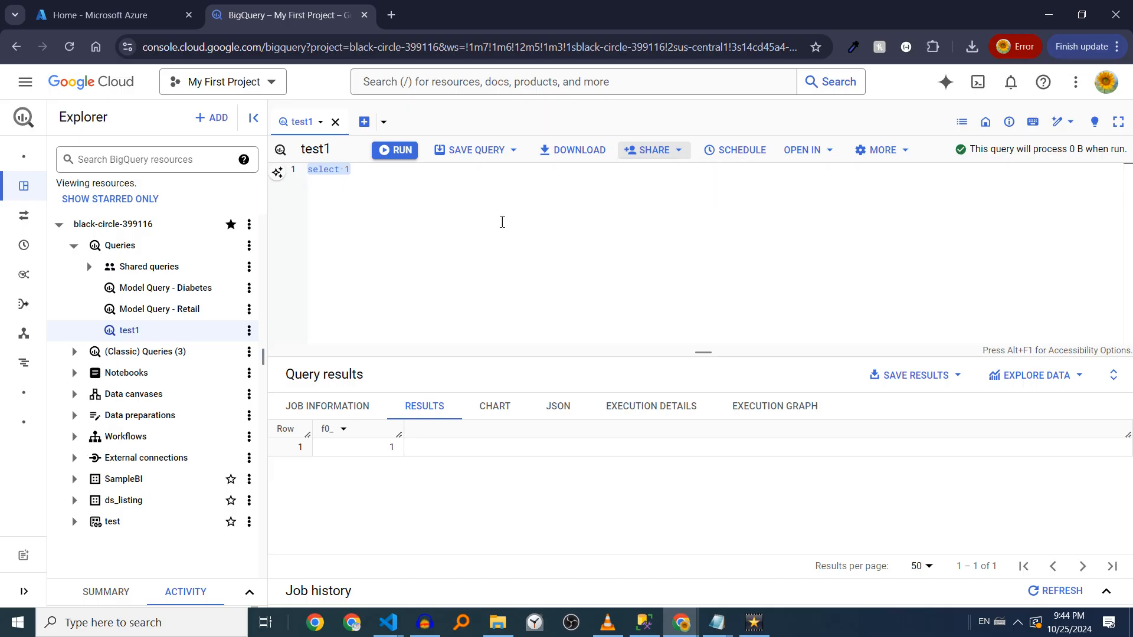
Step: Review the scheduling options for test1 with a destination table and email notifications enabled, and discard the new scheduled query
left_click(733, 163)
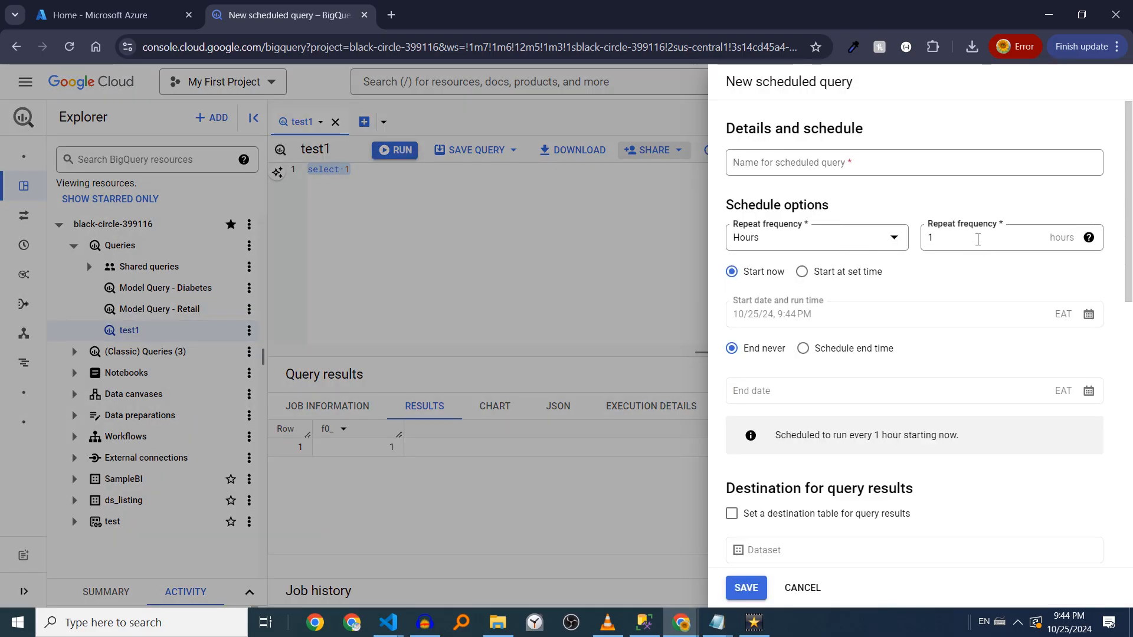
scroll(791, 370, "down", 2)
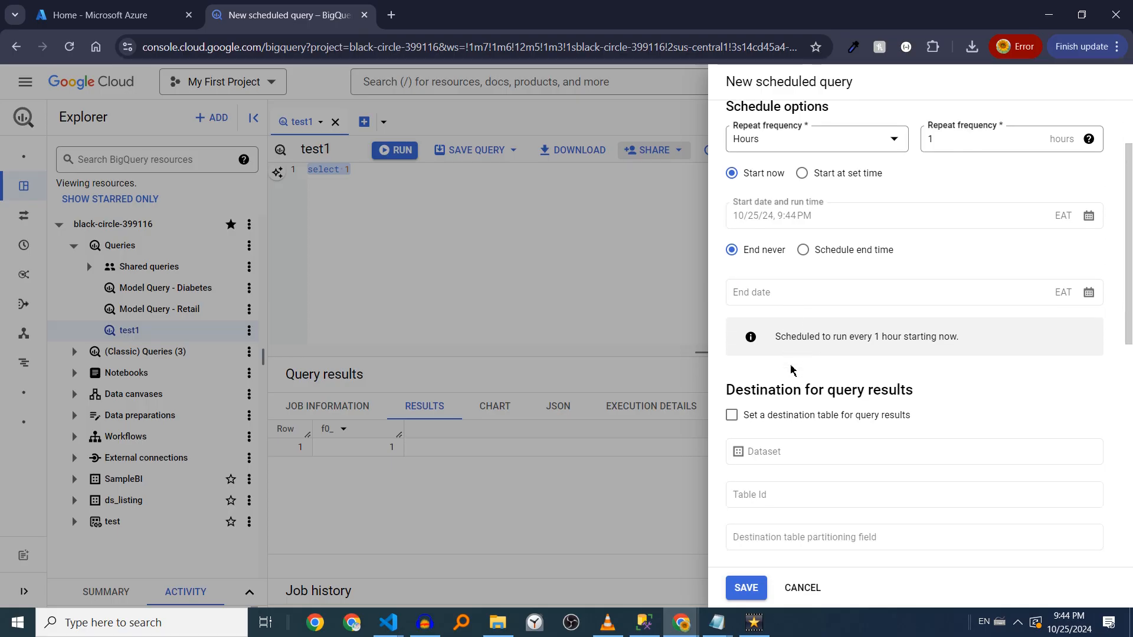
scroll(791, 370, "down", 2)
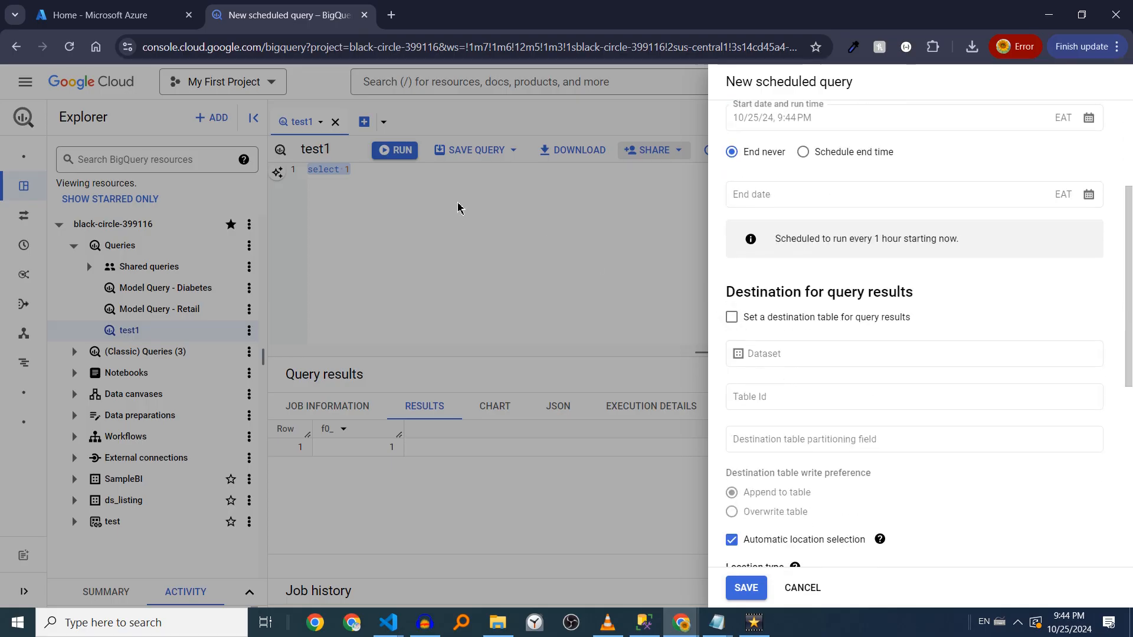
scroll(834, 363, "down", 3)
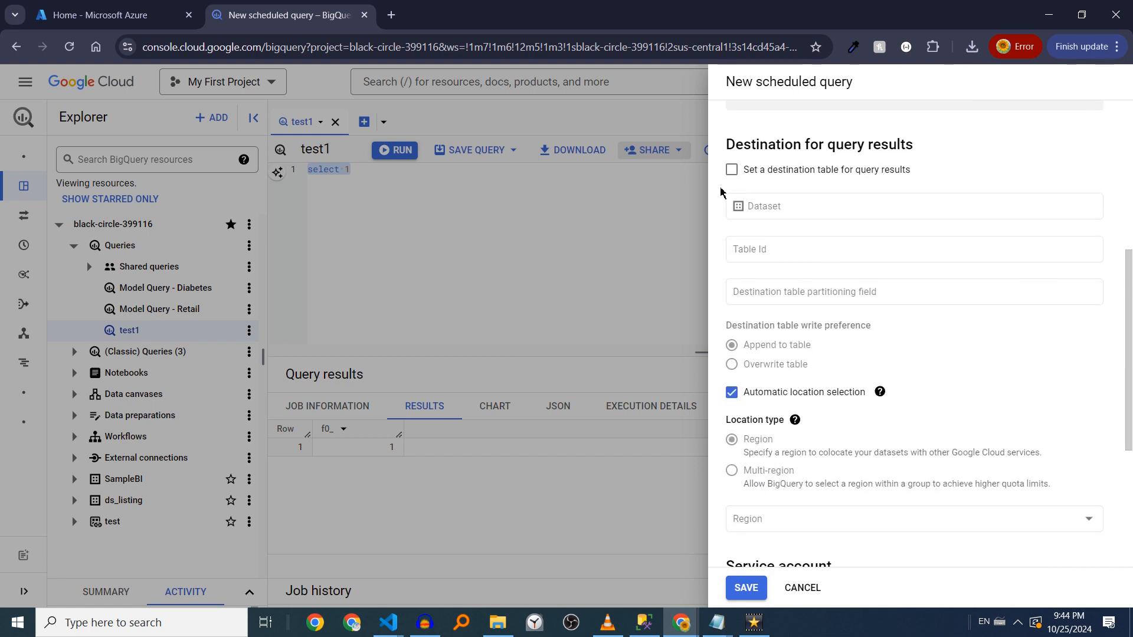
left_click(732, 170)
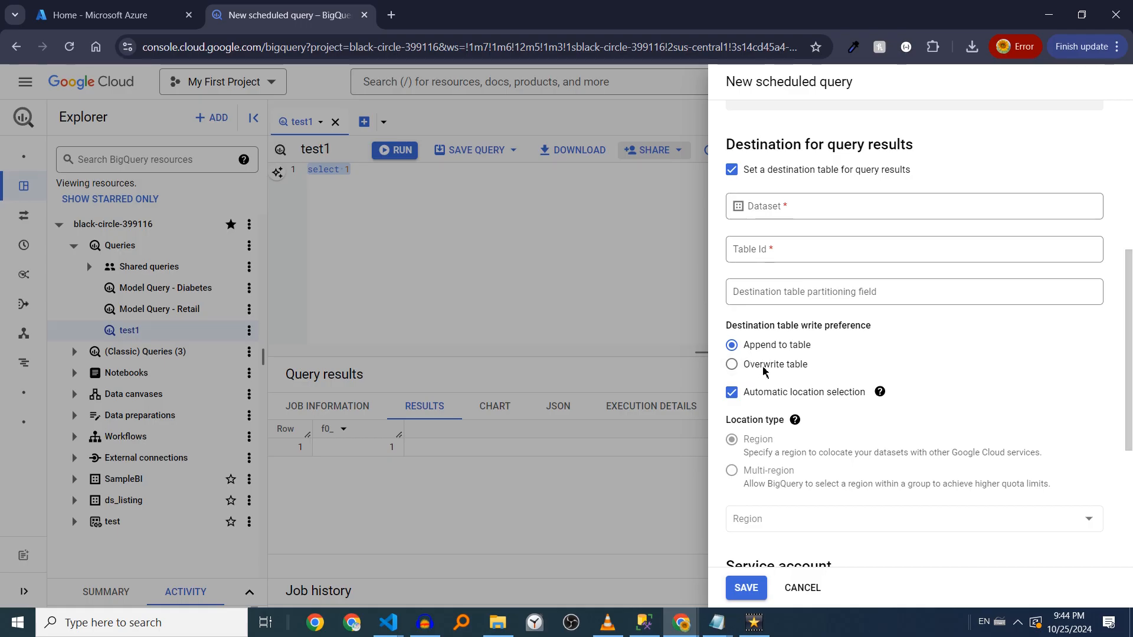
scroll(762, 374, "down", 1)
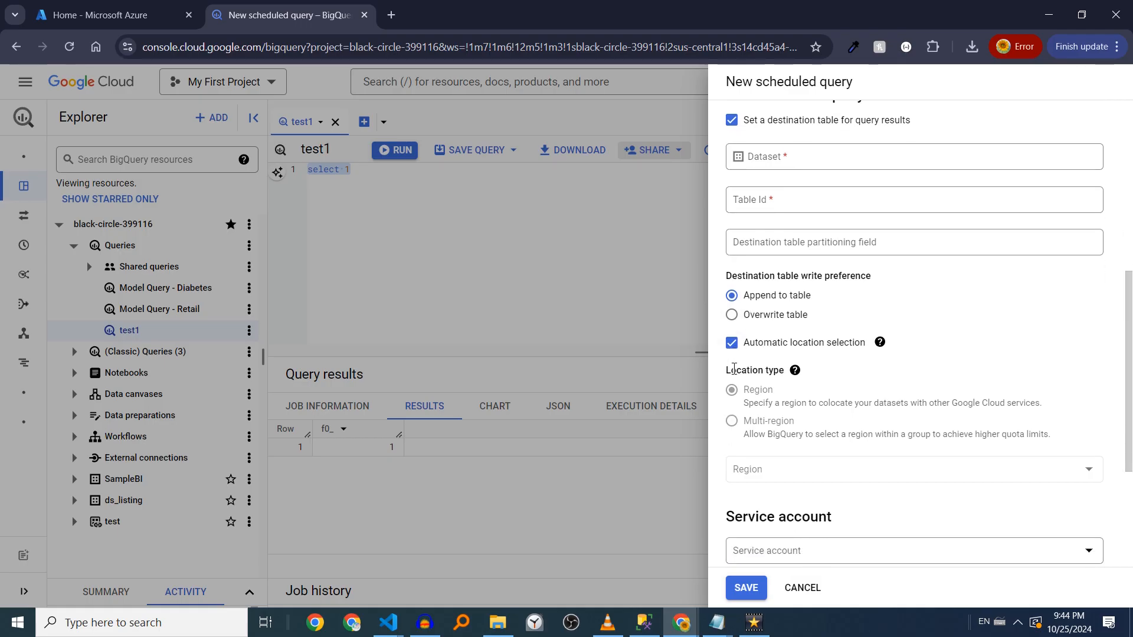
scroll(732, 369, "down", 1)
scroll(732, 369, "down", 2)
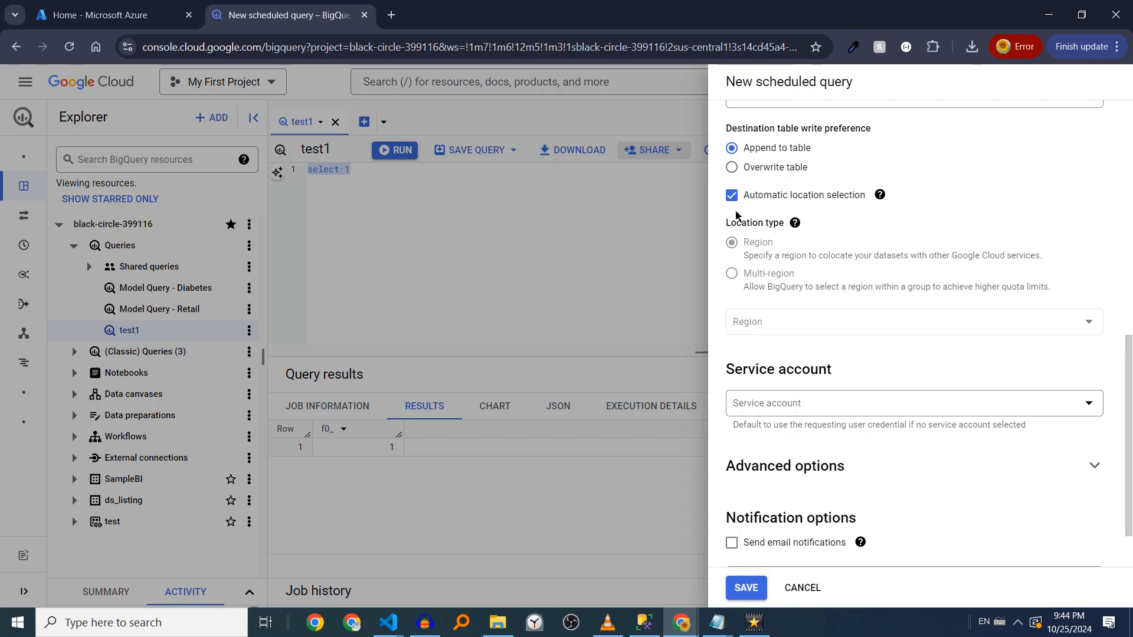
scroll(736, 215, "down", 1)
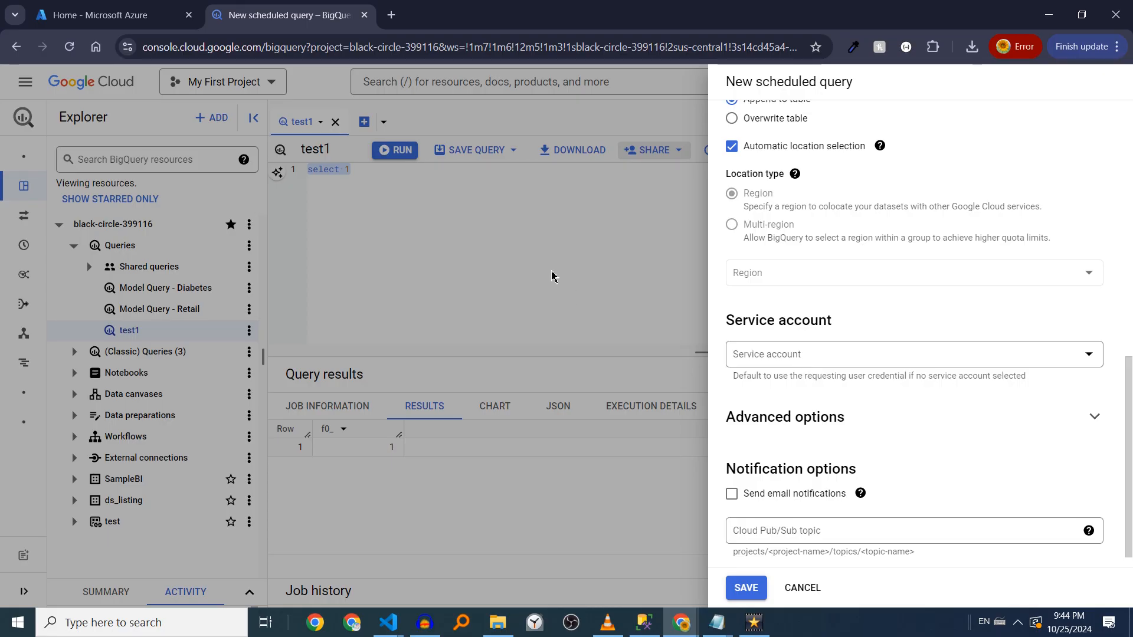
scroll(727, 428, "down", 1)
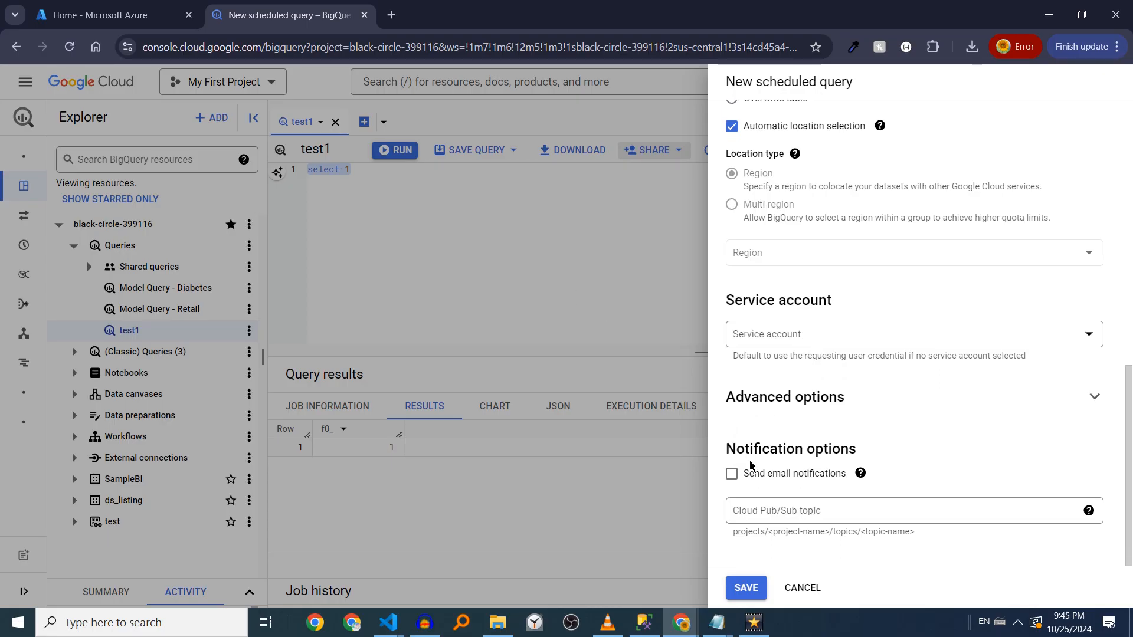
left_click(733, 476)
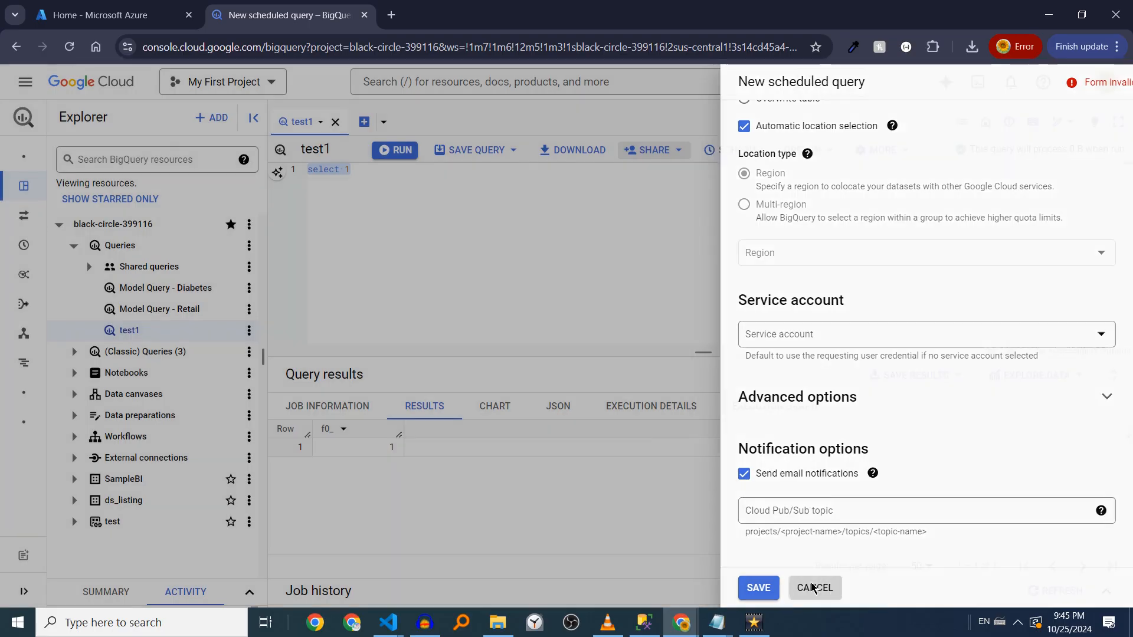
left_click(820, 592)
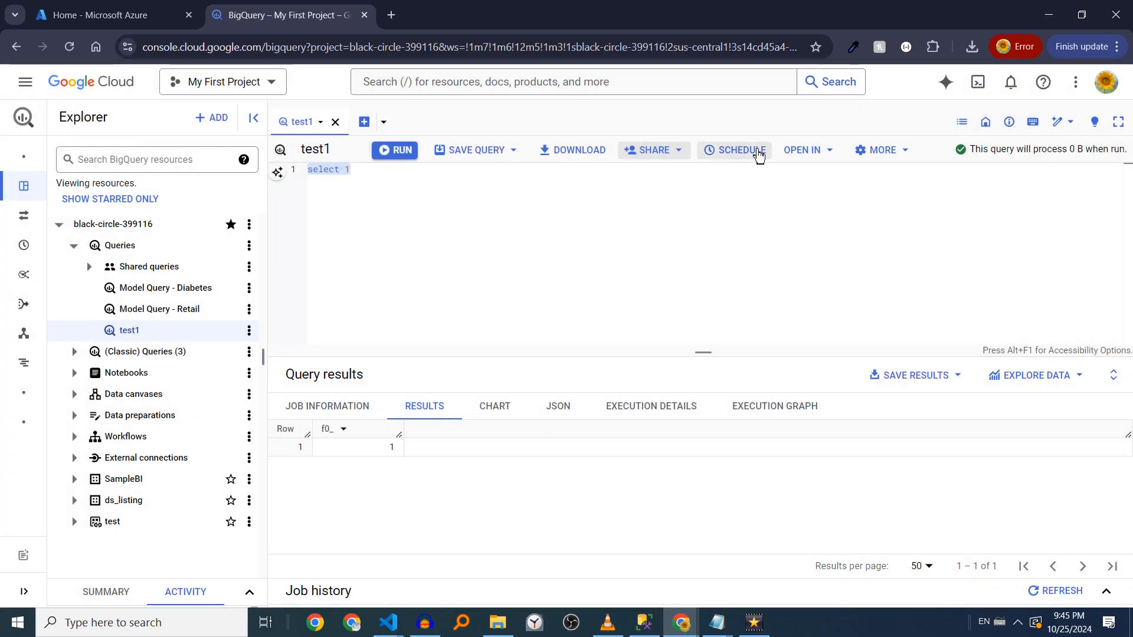
Step: Check where the test1 query can be opened and auto-format its SQL
left_click(806, 151)
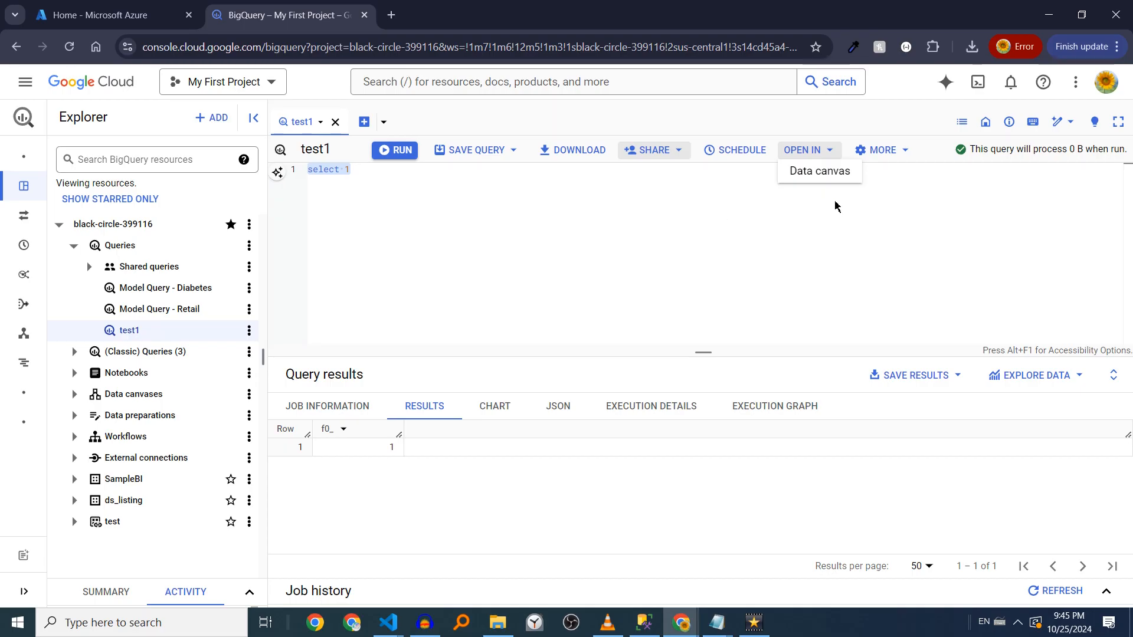
left_click(903, 156)
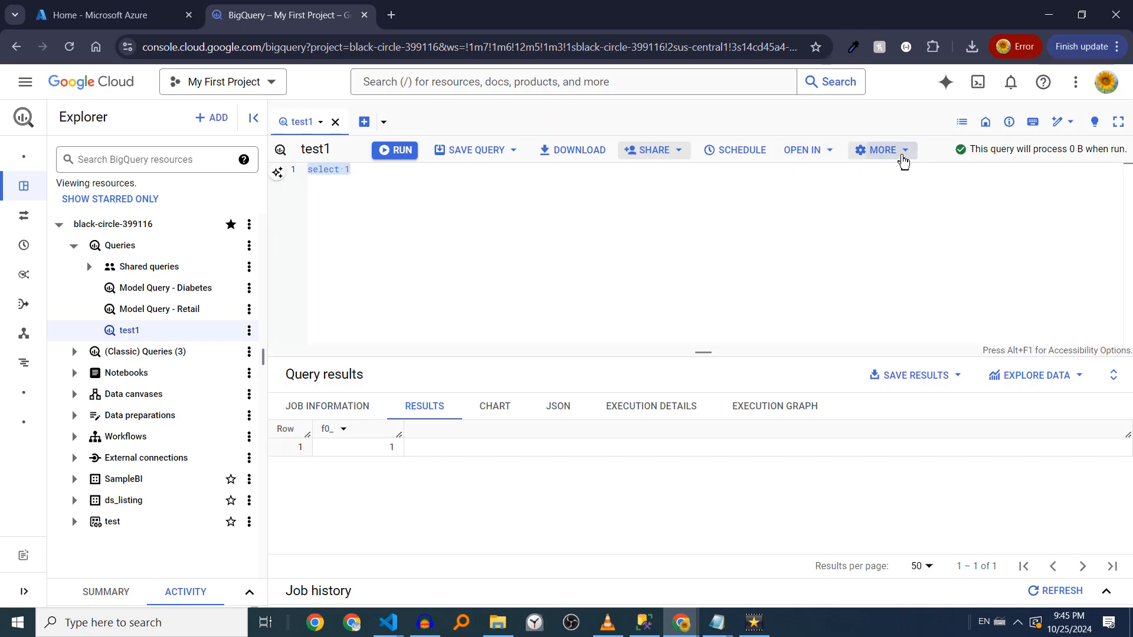
left_click(903, 156)
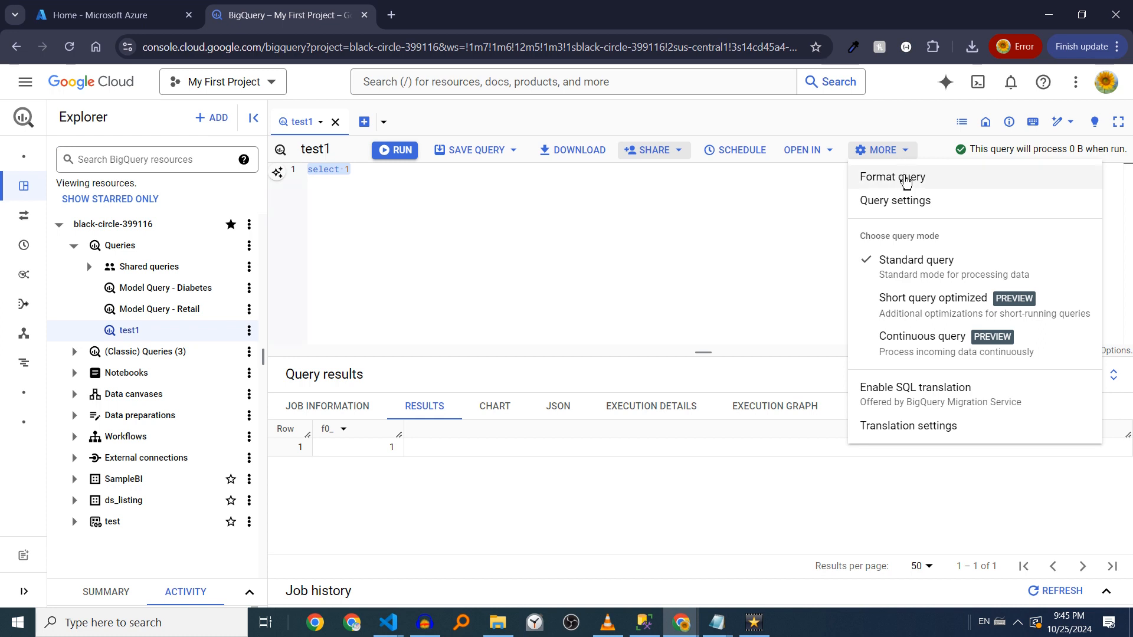
left_click(906, 178)
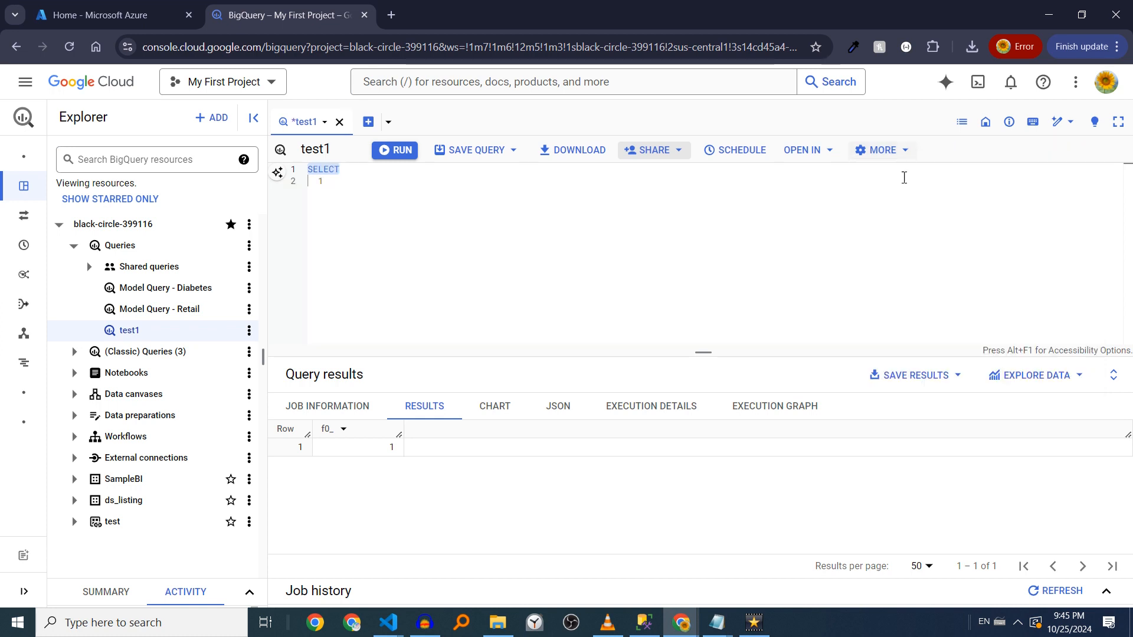
Step: Review the query settings for destination, resource management and session management, and close them without saving
left_click(883, 150)
left_click(913, 203)
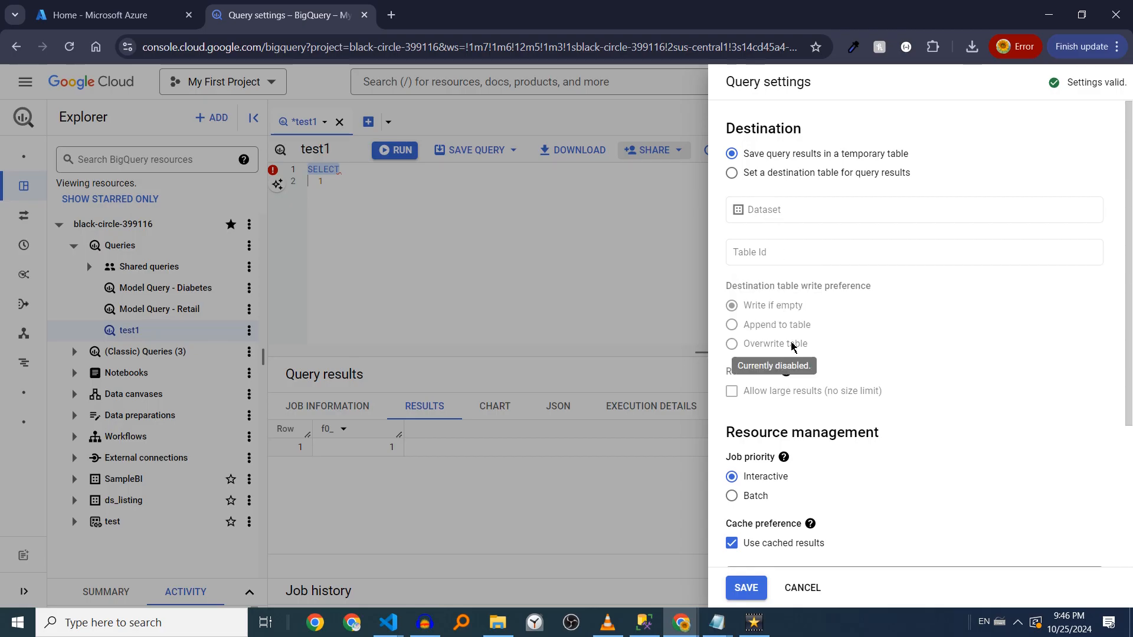
scroll(943, 309, "down", 2)
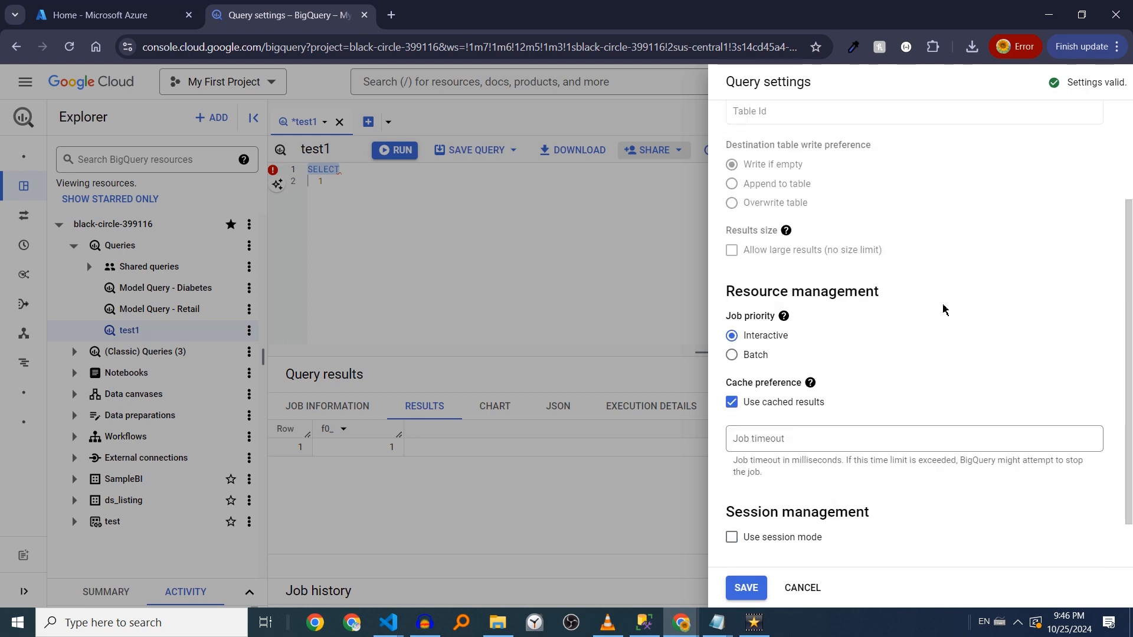
scroll(943, 309, "down", 1)
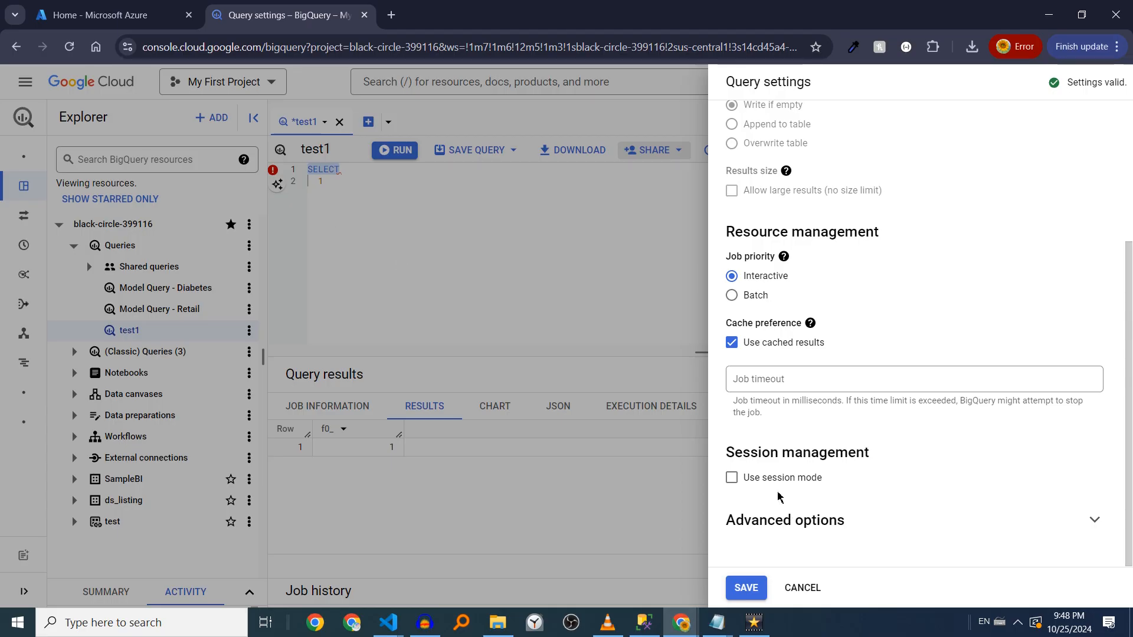
left_click(804, 588)
Step: Look at the query modes and SQL translation options available for test1
left_click(881, 150)
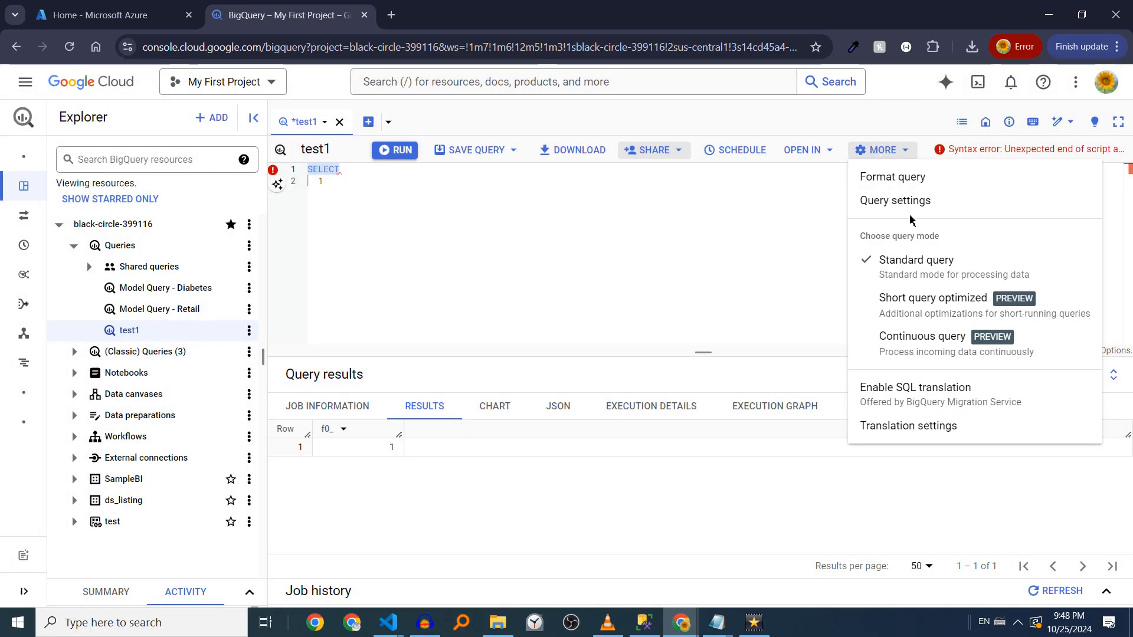